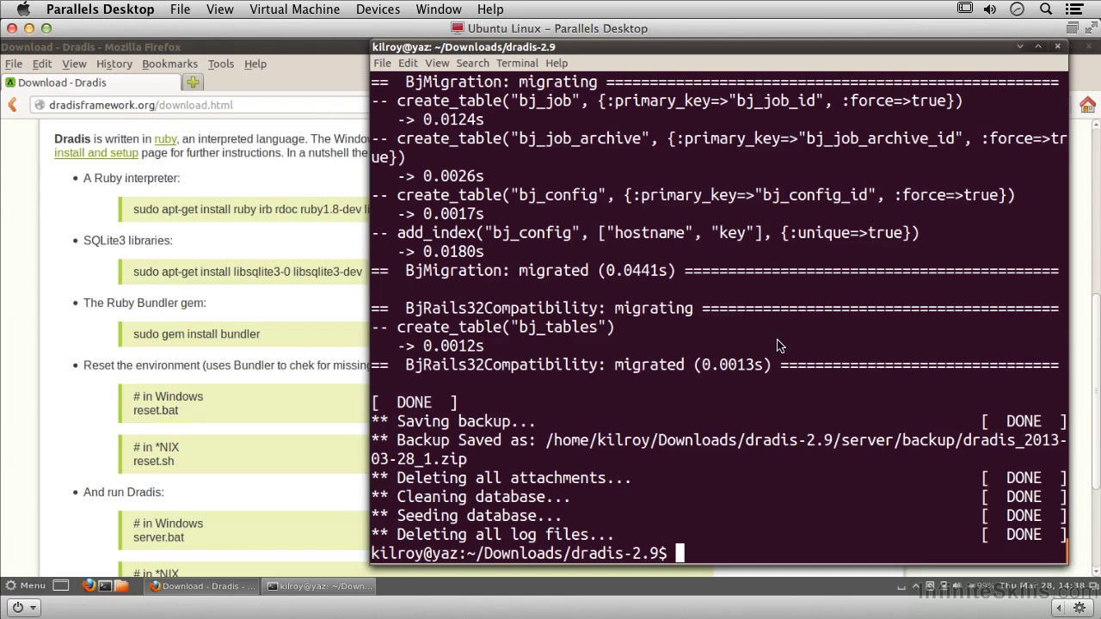
List the dradis-2.9 folder and launch the Dradis server with sudo ./start.sh on port 3004
left_click(674, 387)
type("ls")
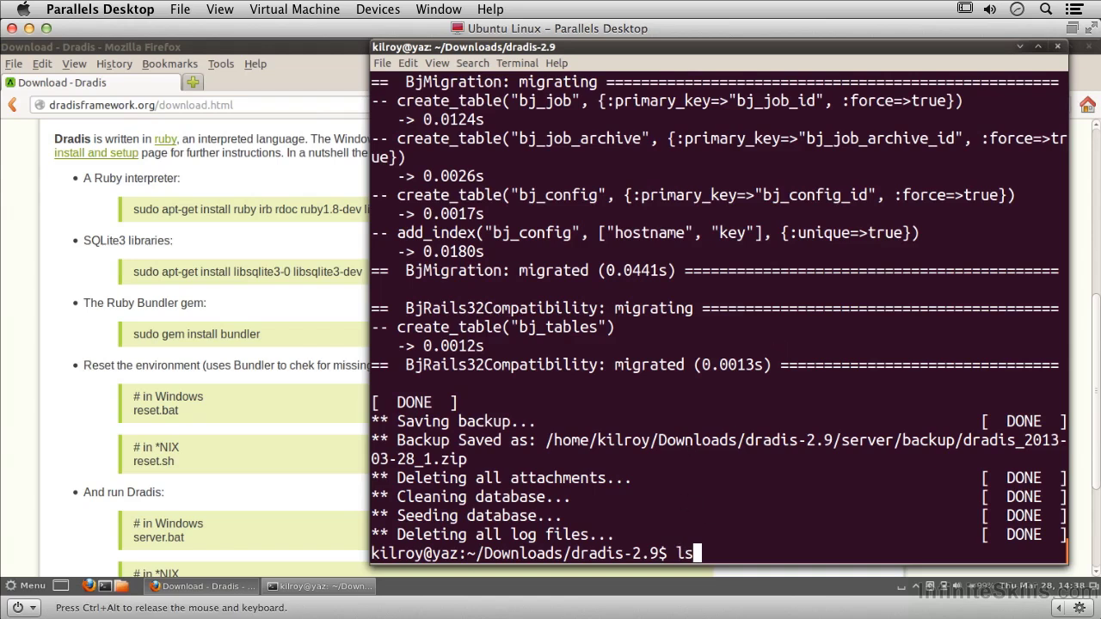
key("Return")
type("sudo .")
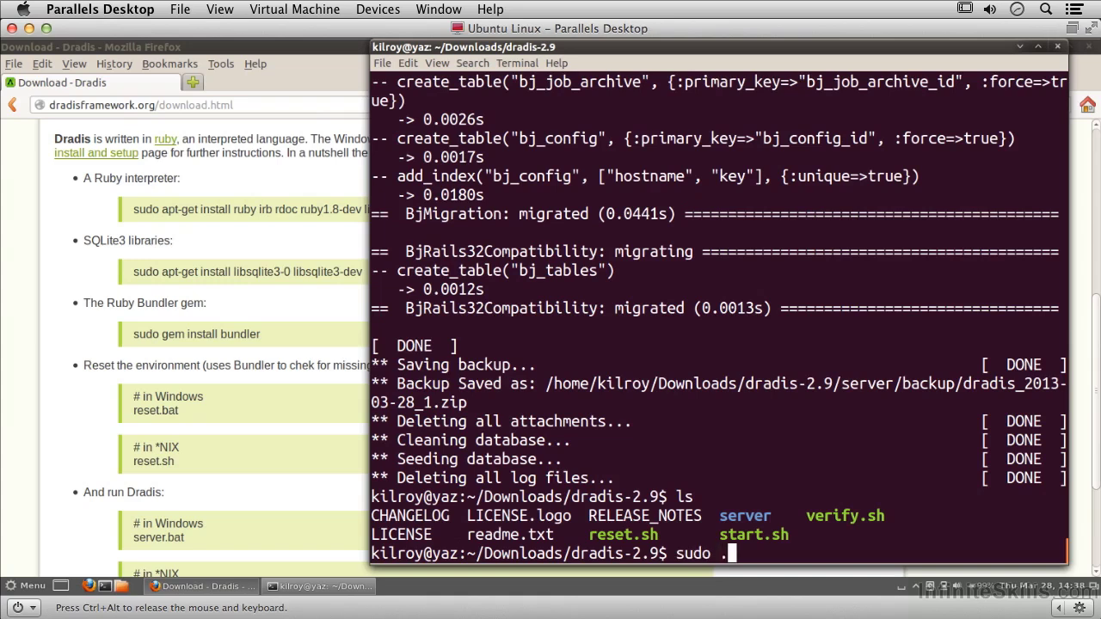
type("/start.sh")
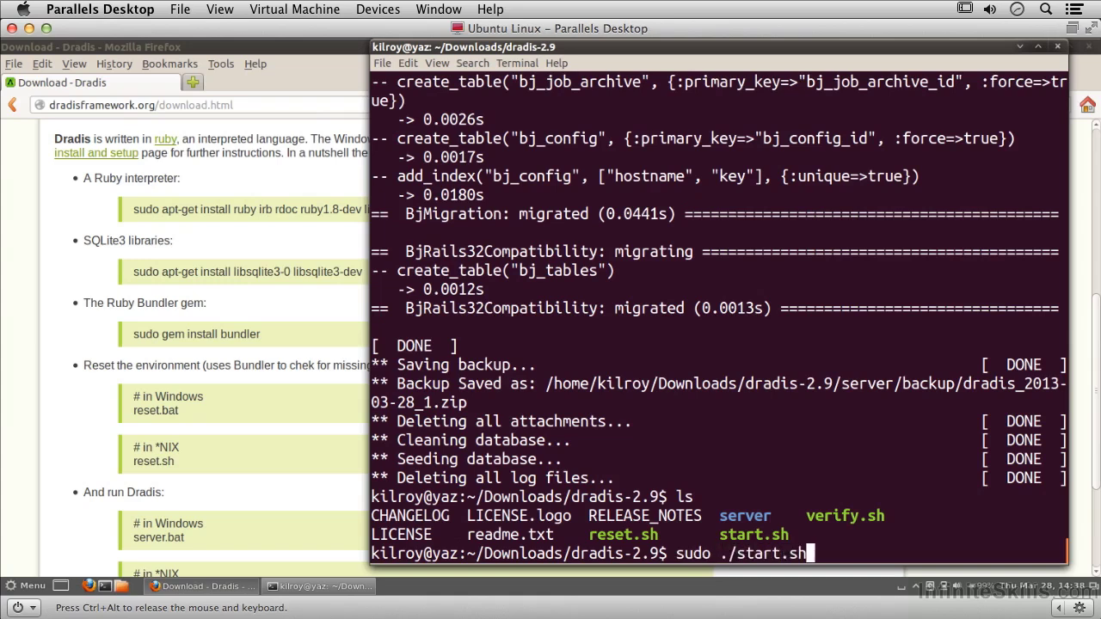
key("Return")
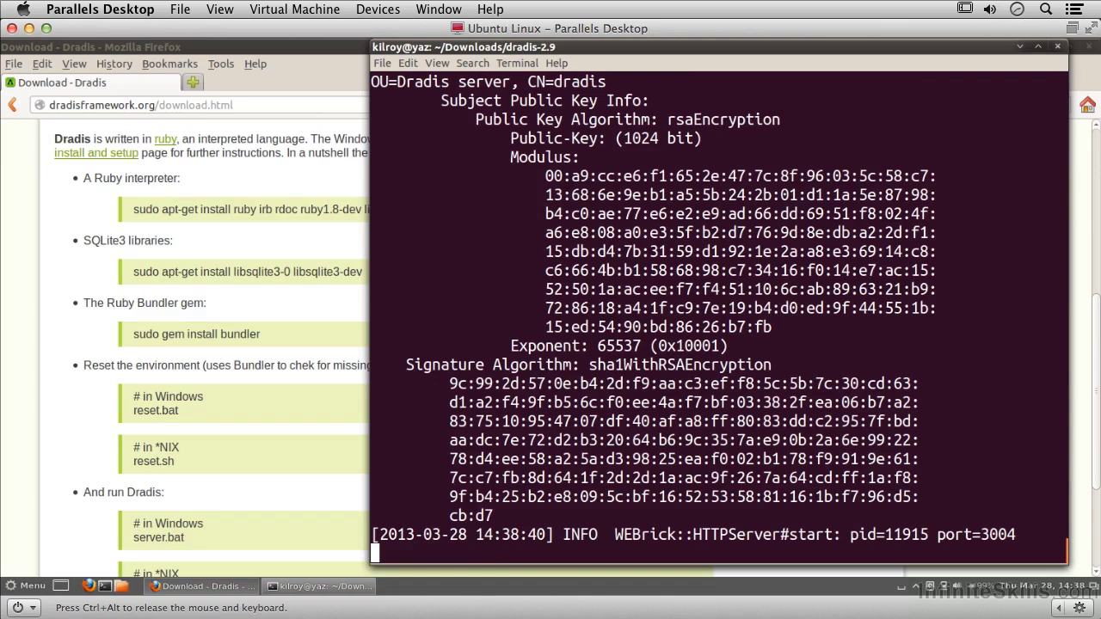
left_click(298, 259)
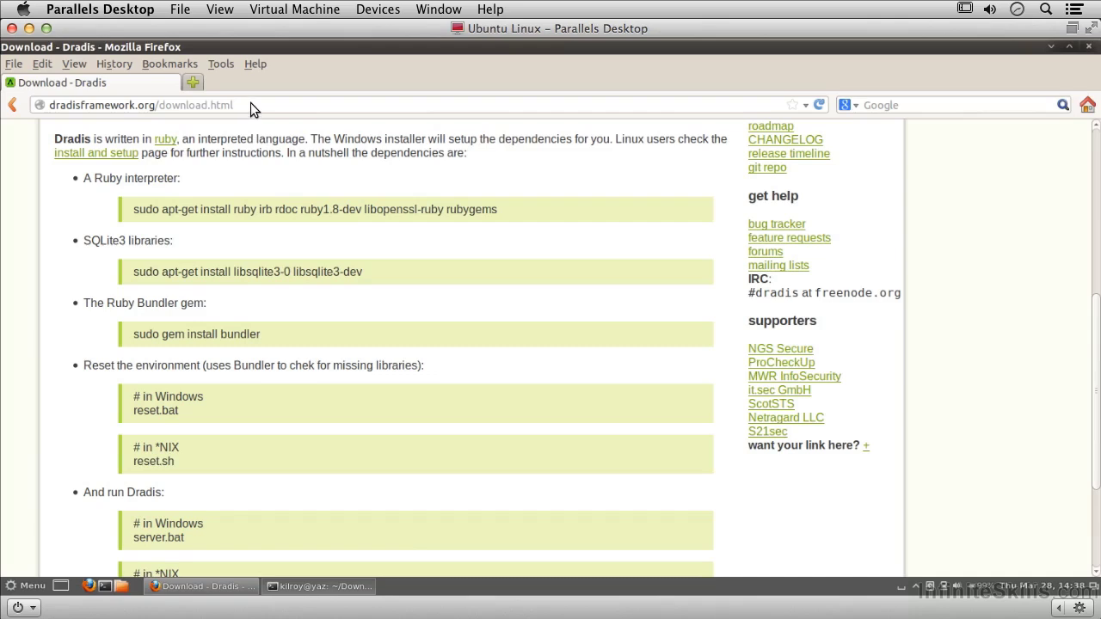
left_click(250, 104)
triple_click(252, 104)
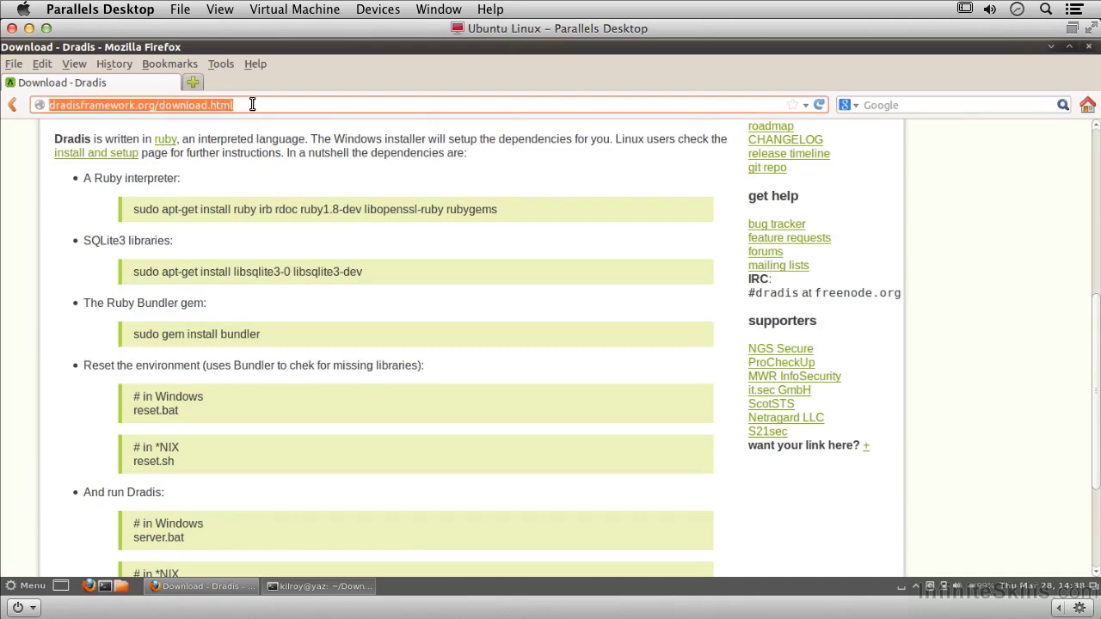
type("https")
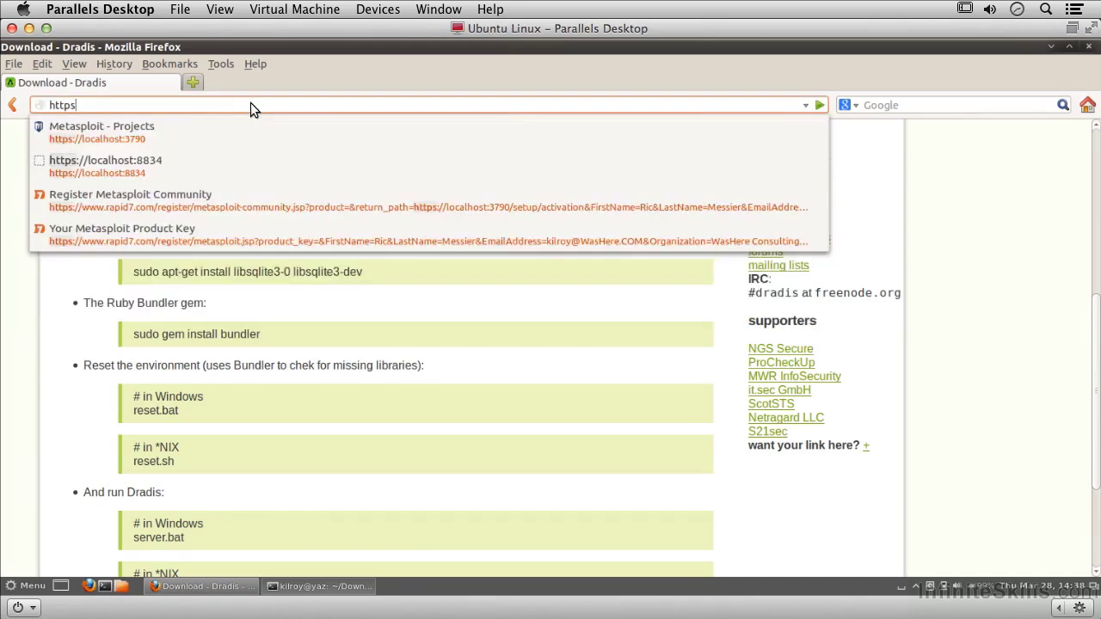
type("://")
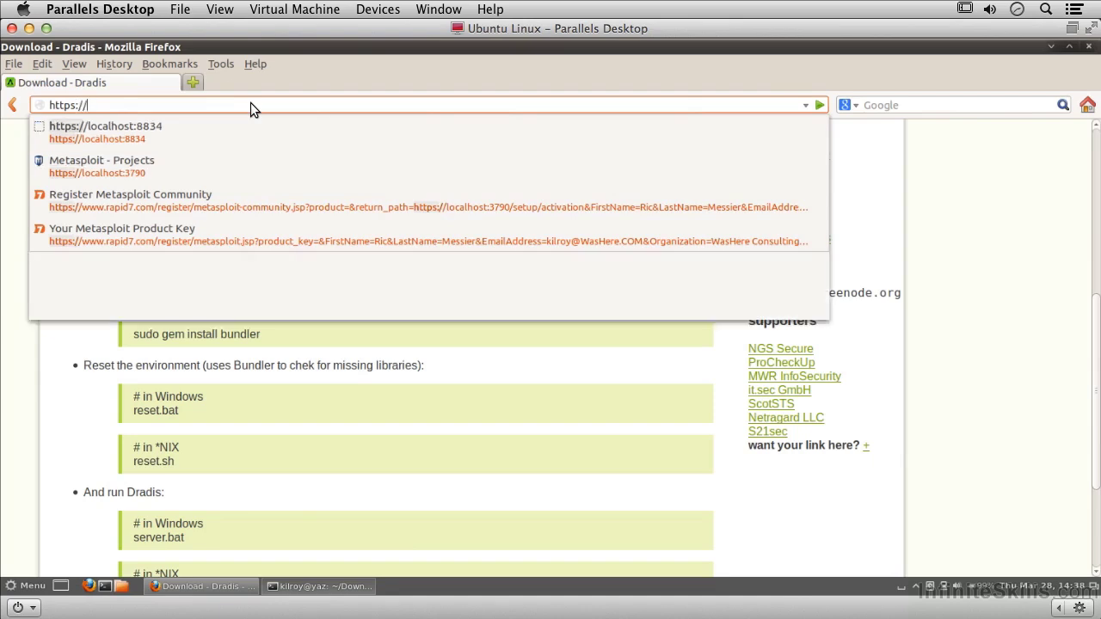
type("localhost:3004")
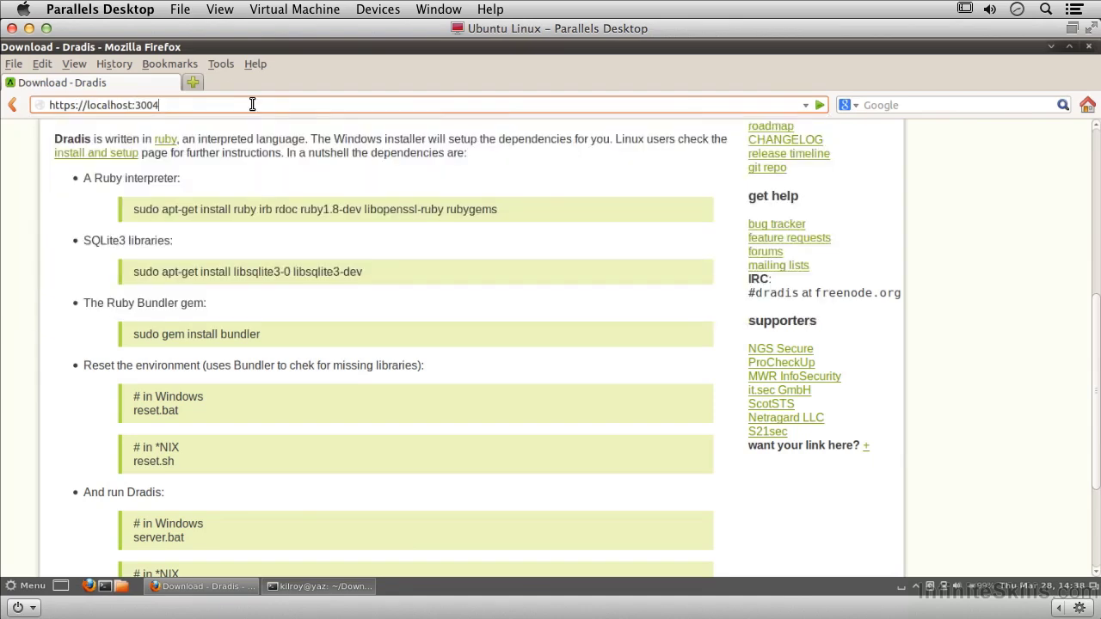
key("Escape")
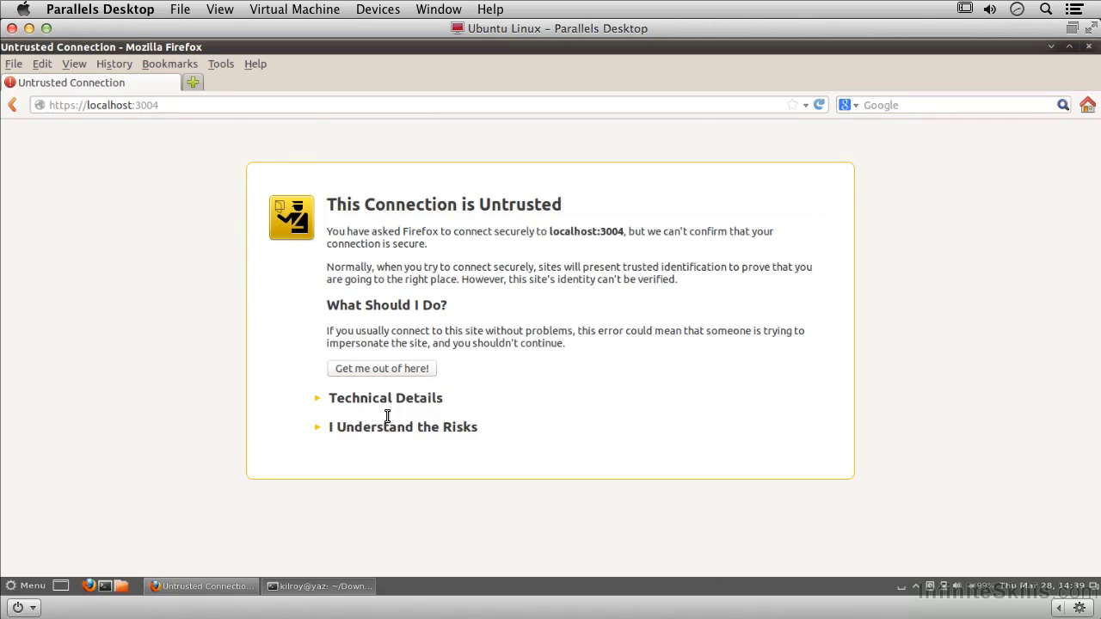
Accept the risks and confirm a security exception for the self-signed localhost certificate
left_click(385, 427)
left_click(373, 527)
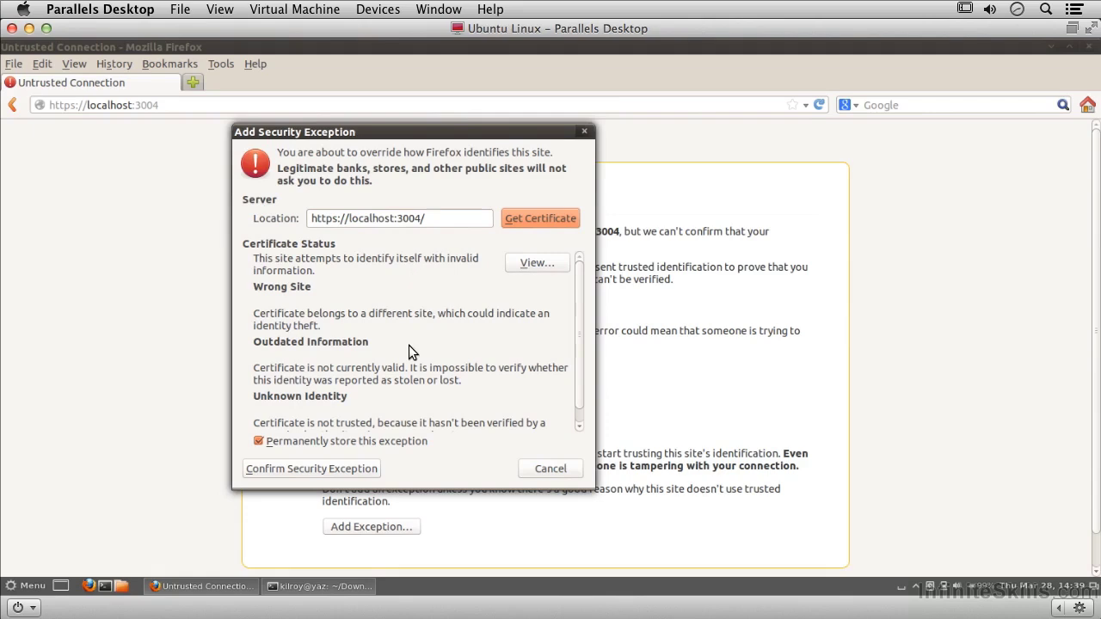
scroll(408, 345, "down", 1)
left_click(313, 468)
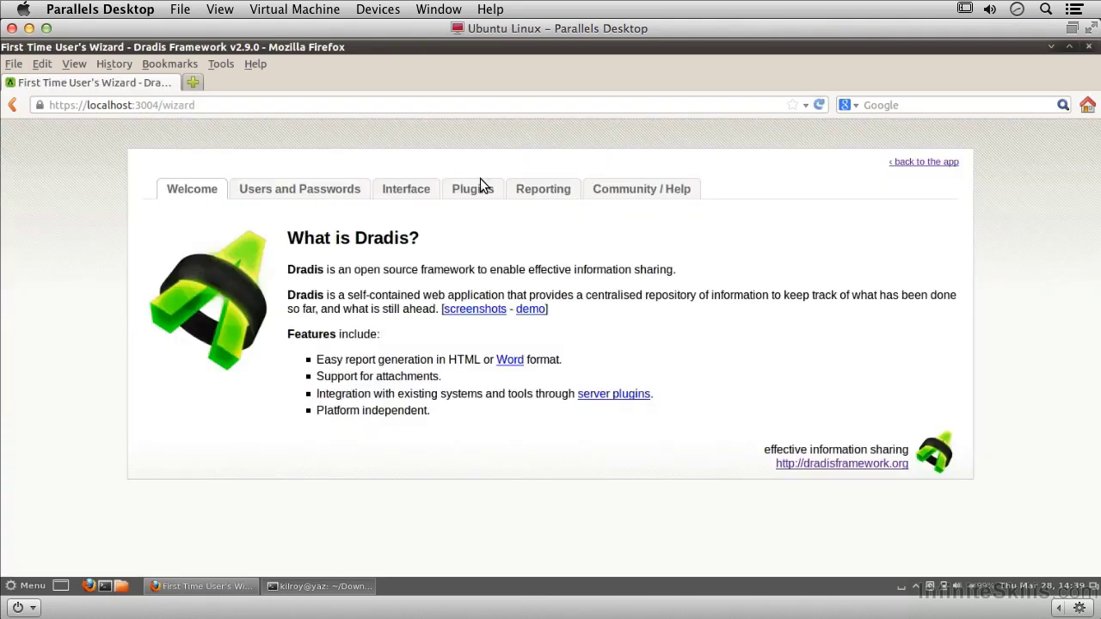
Set and confirm the Dradis server password, then initialize Dradis without saving it in Firefox
left_click(910, 161)
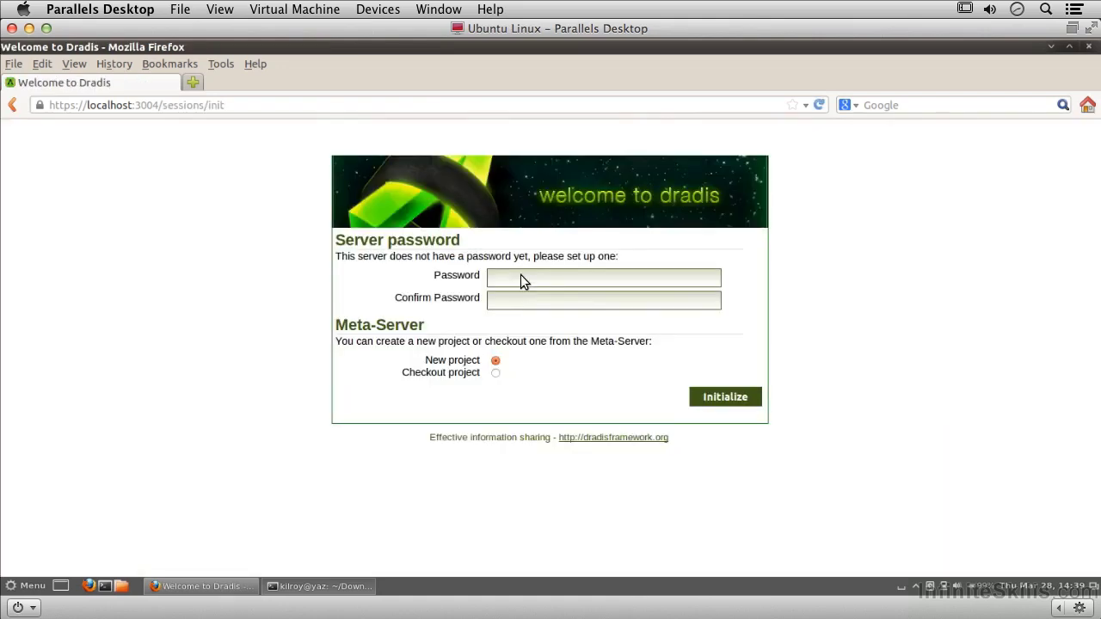
left_click(521, 276)
type("password")
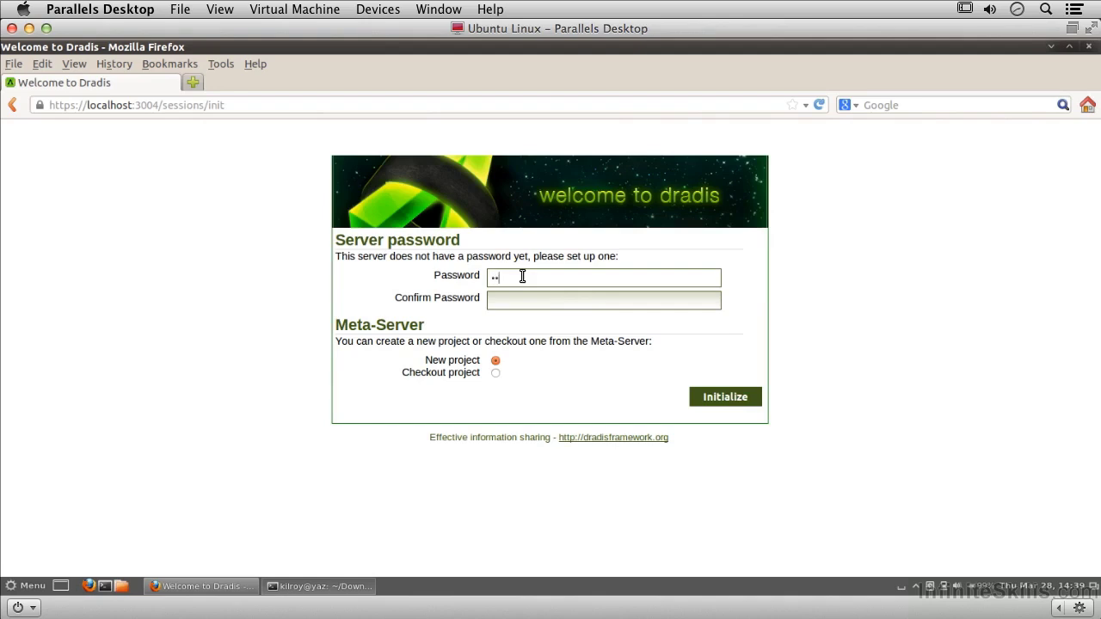
key("Tab")
type("password")
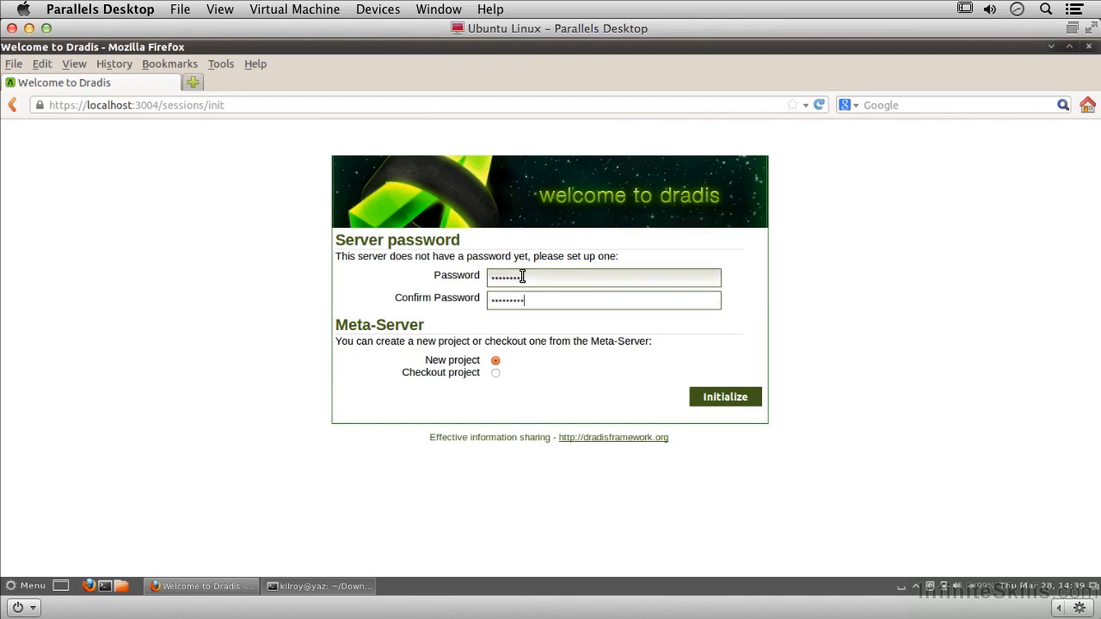
left_click(714, 391)
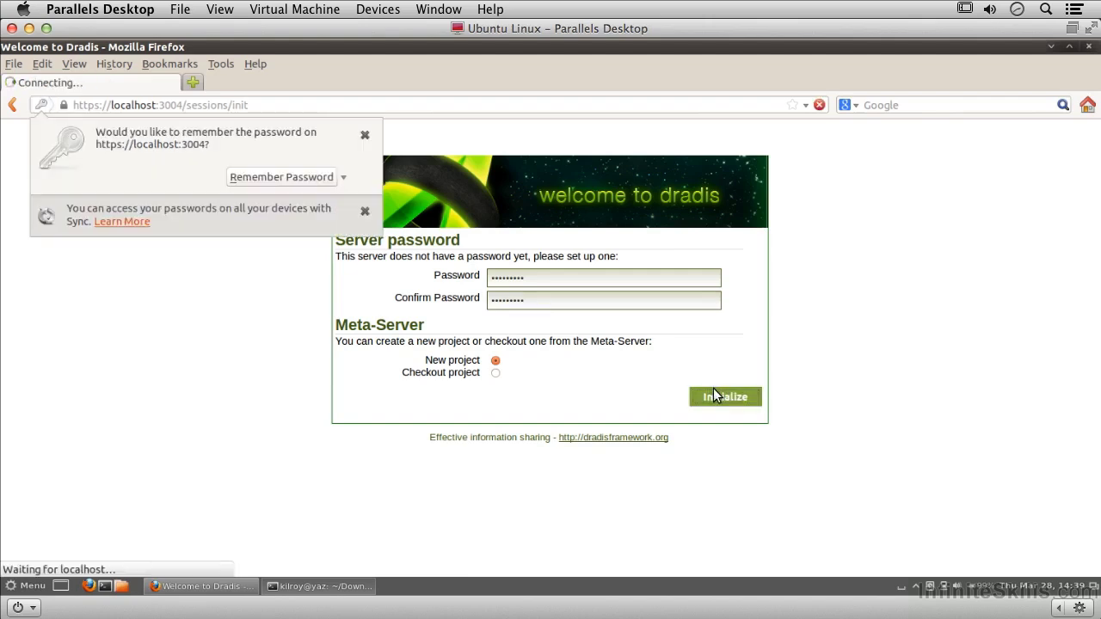
left_click(363, 138)
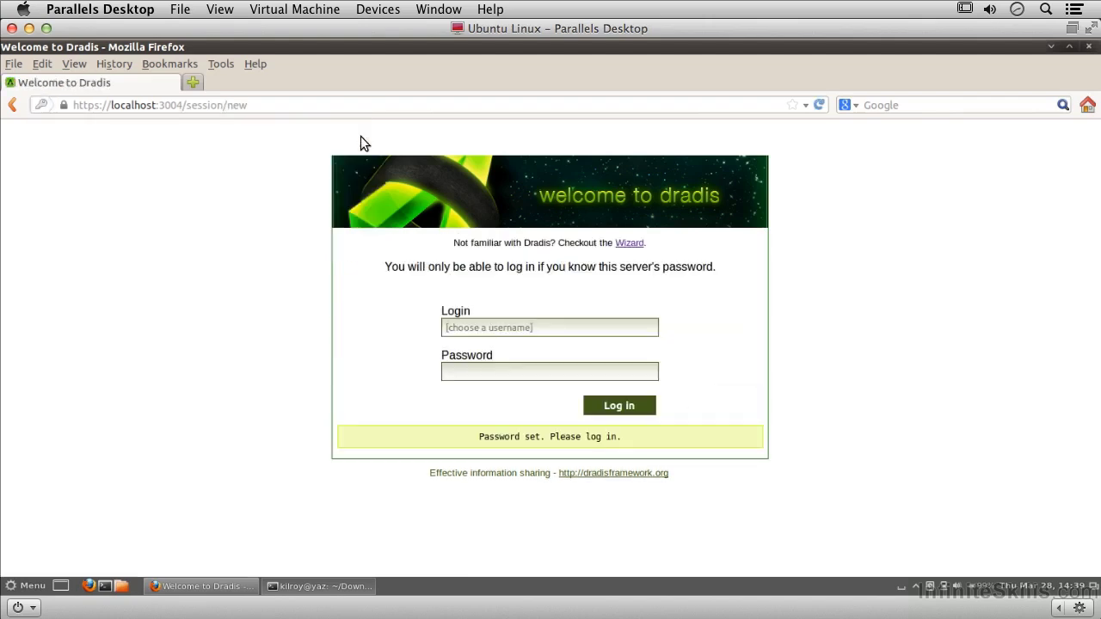
Log in with a login name and the server password, declining to save it
left_click(497, 321)
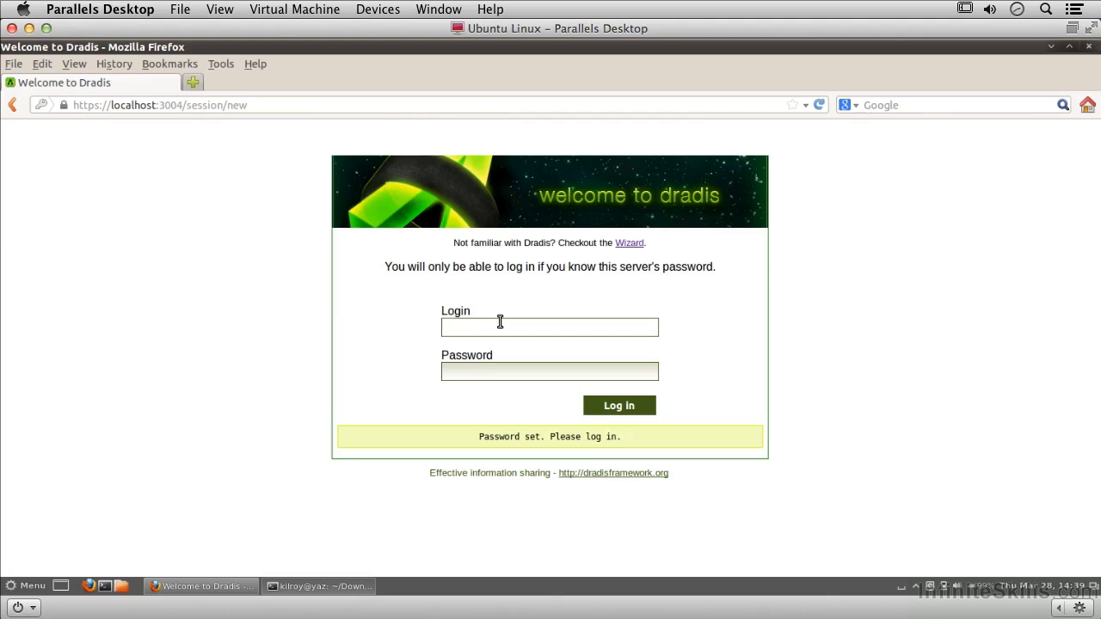
type("kilroy")
key("Tab")
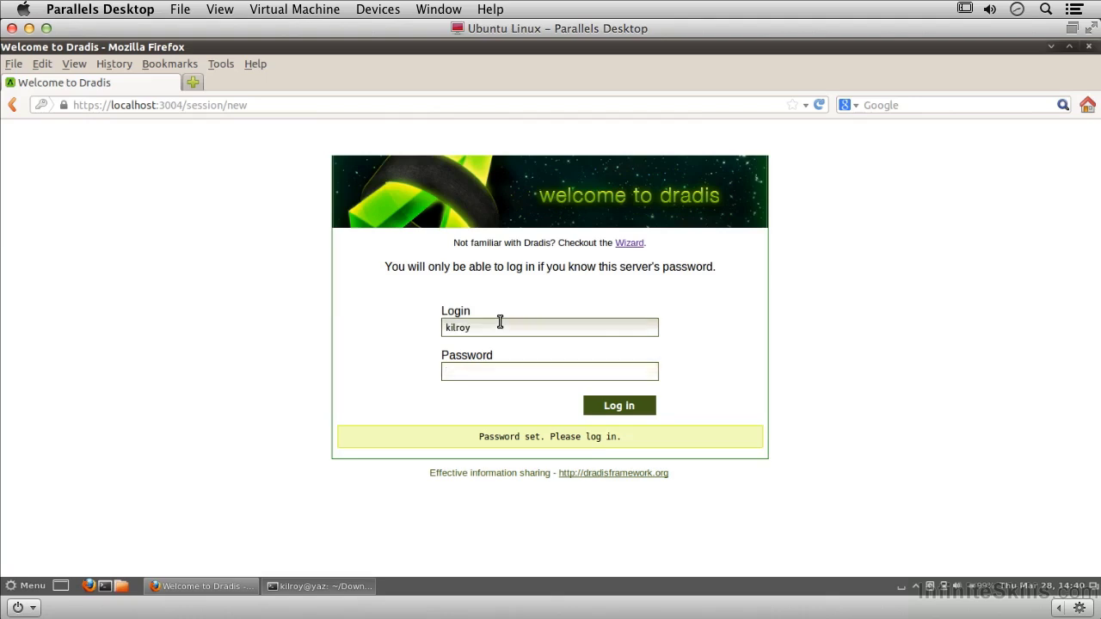
type("•••••••••")
left_click(623, 407)
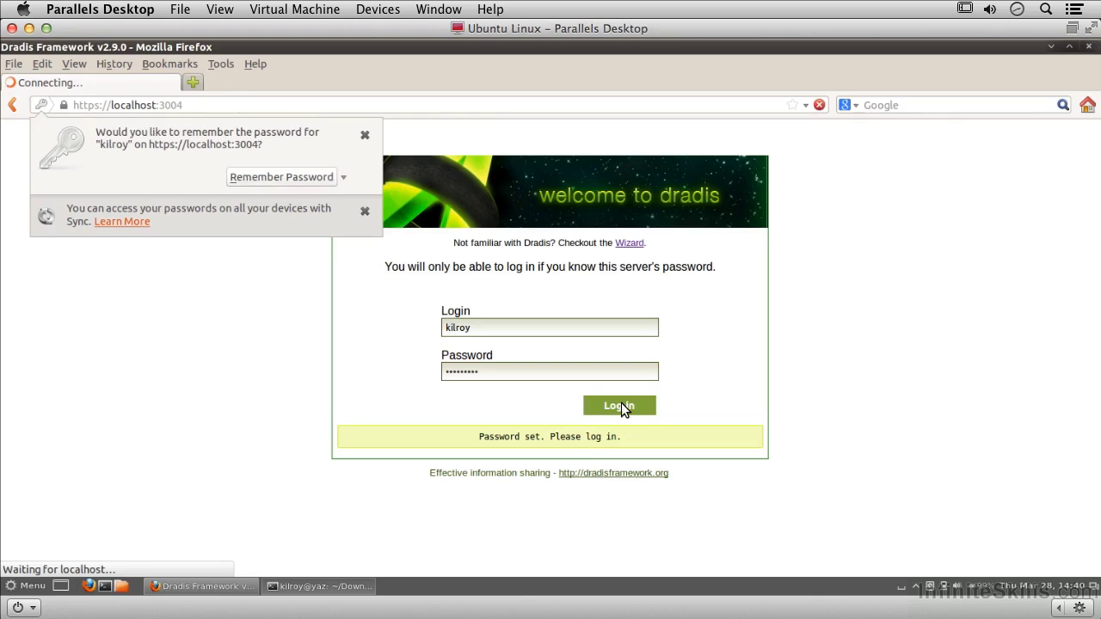
left_click(367, 136)
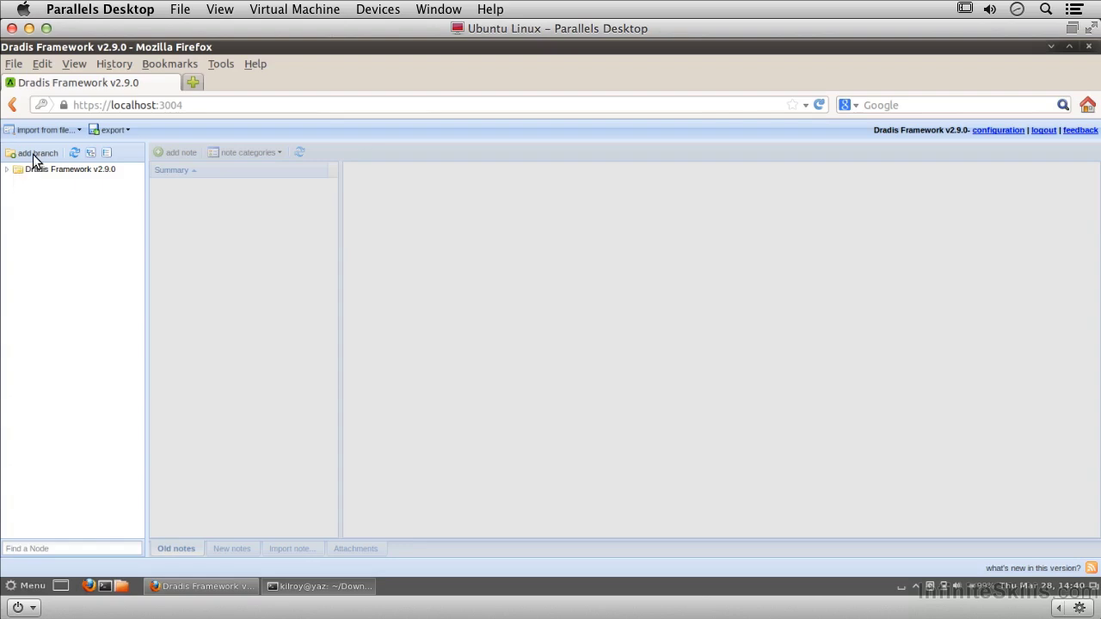
Delete the default Dradis Framework root node from the tree
left_click(7, 171)
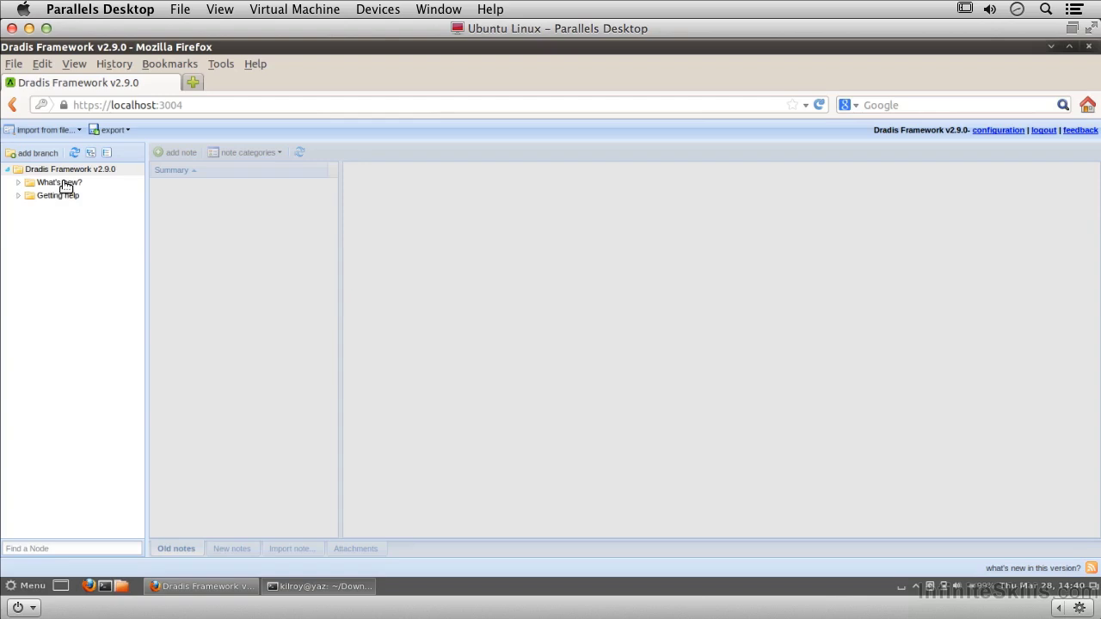
left_click(64, 169)
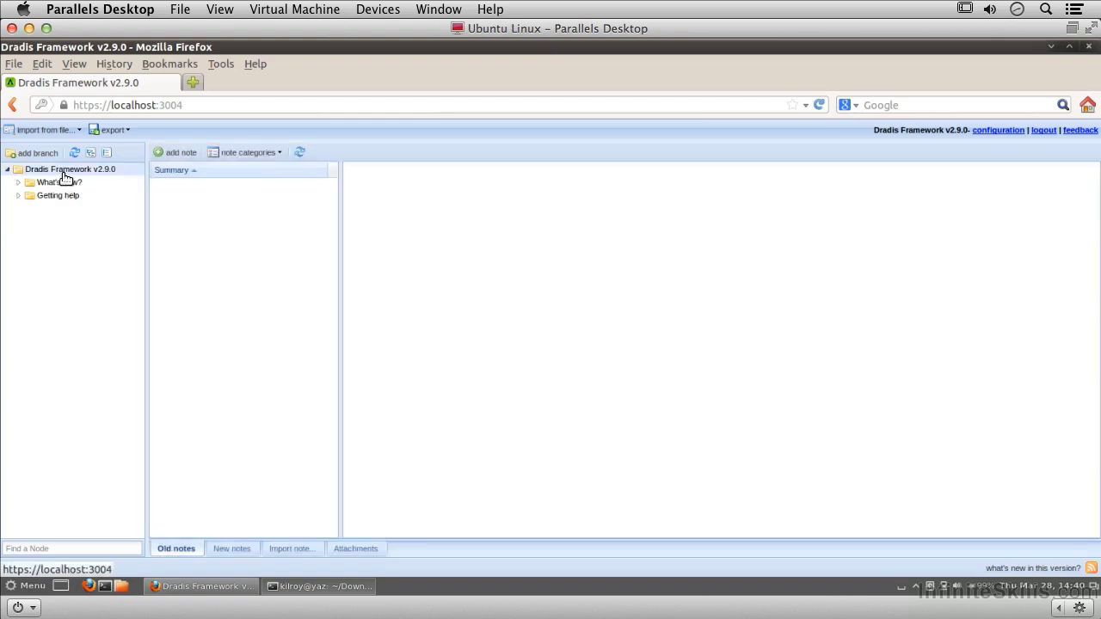
right_click(64, 169)
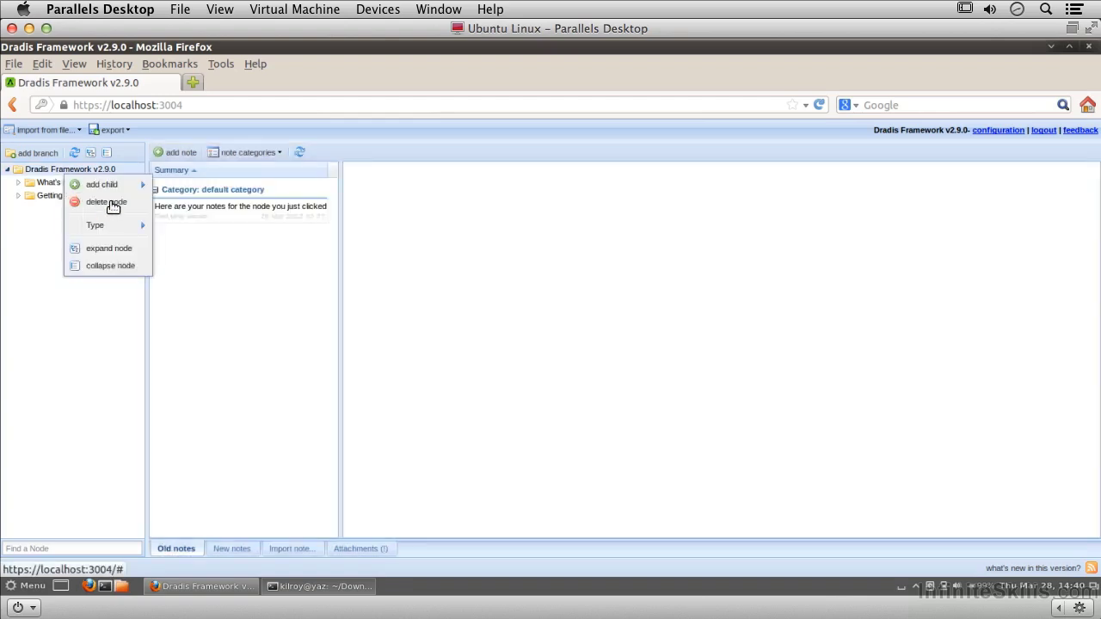
left_click(110, 202)
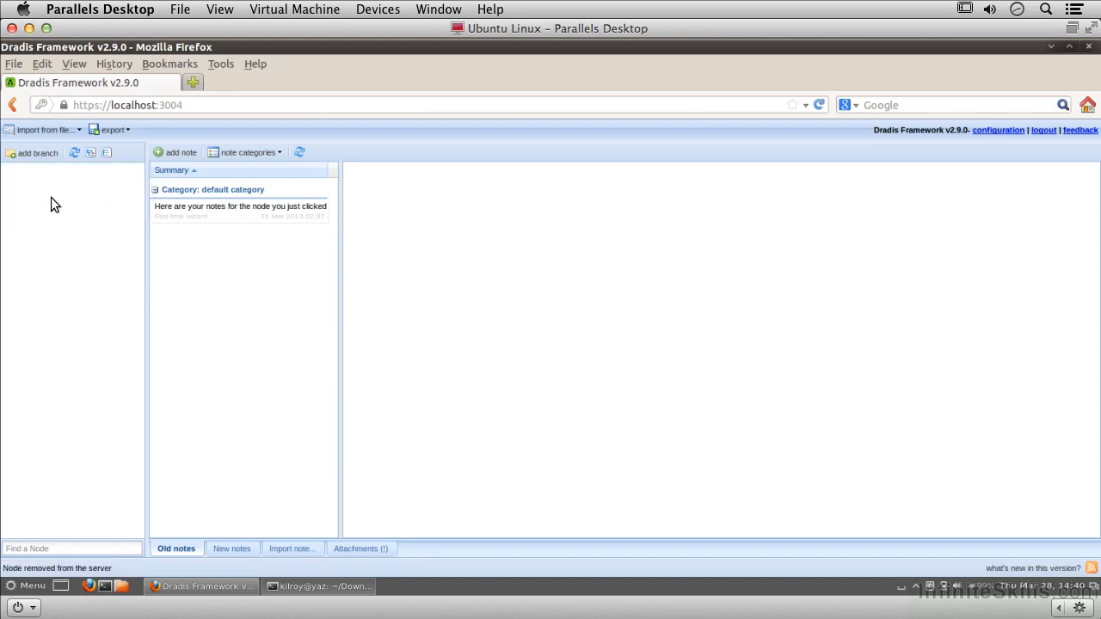
Add a new branch and rename it to 'Pen Test 1'
left_click(34, 156)
double_click(79, 171)
triple_click(79, 171)
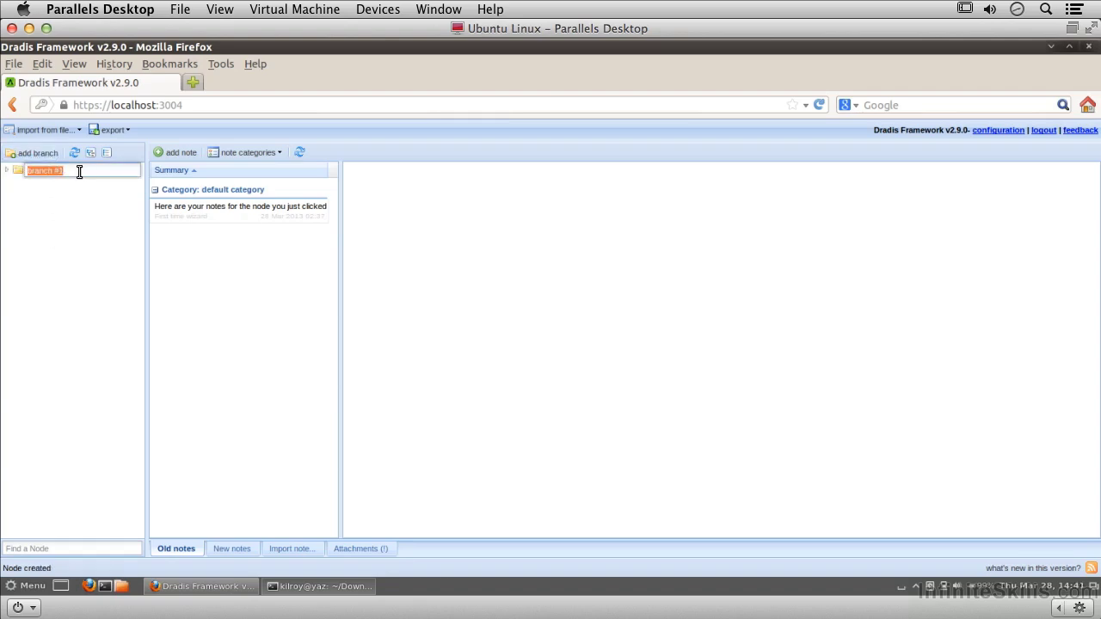
type("Pen Test 1")
key("Return")
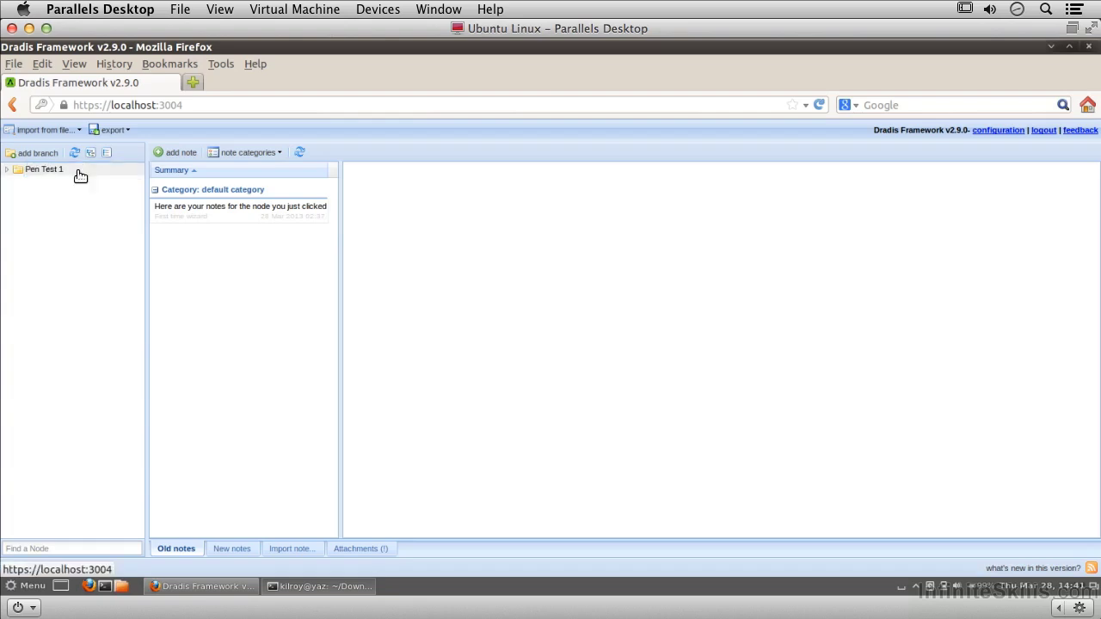
left_click(52, 172)
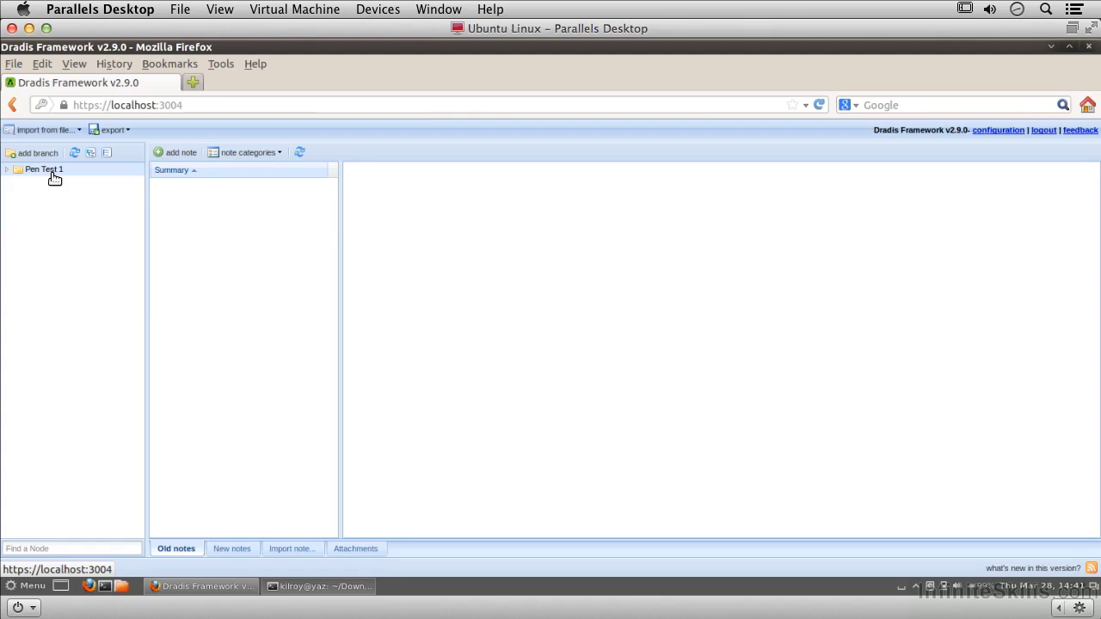
Save a 'Tasks To Do' note listing 1) Scan a network, 2) Check for vulnerabilities, 3) Exploit vulnerabilities
left_click(173, 152)
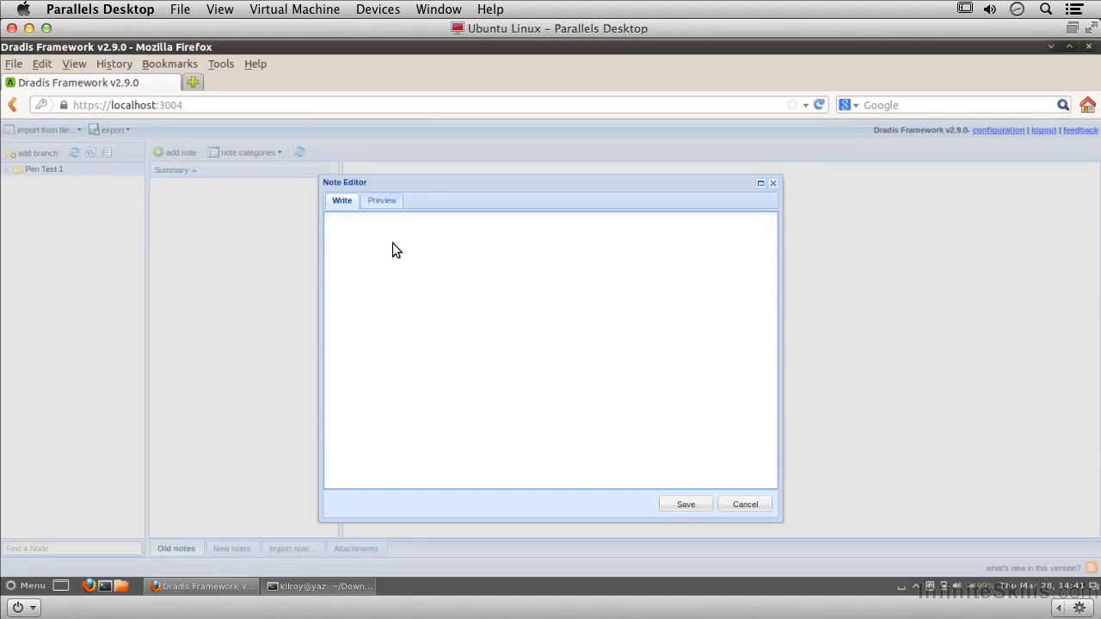
type("Tasks To Do")
key("Return")
key("Return")
type("1) Scan a network")
key("Return")
type("2) ")
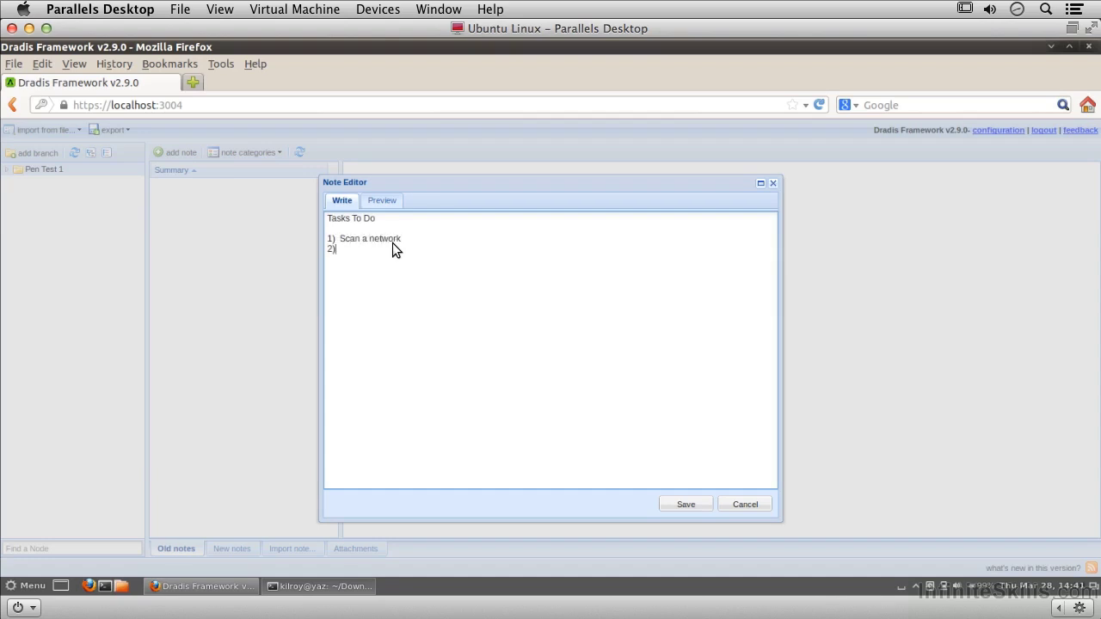
type("Check for vulnerabilities")
key("Return")
type("3) Exploit vulnerabilities")
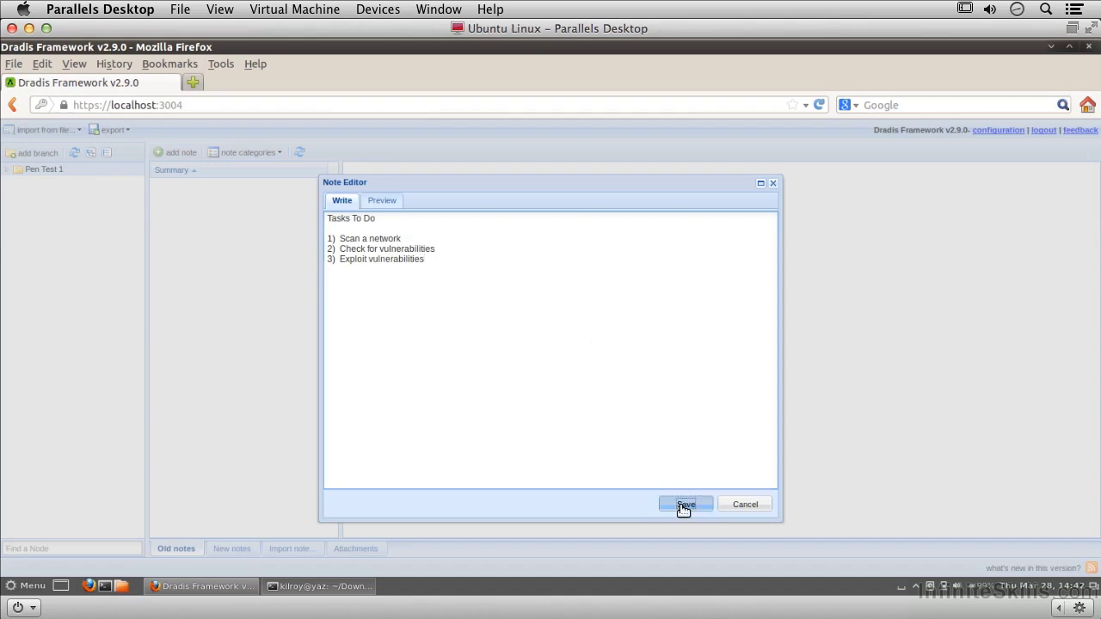
left_click(682, 506)
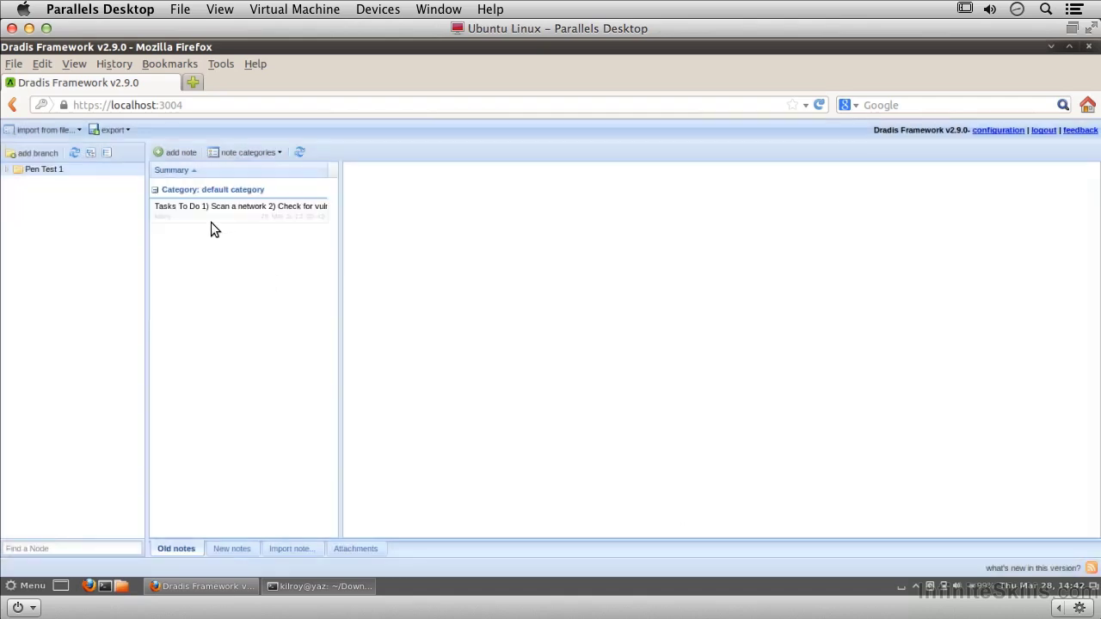
Collapse the default category and add a new note category named 'Scan Results'
left_click(226, 192)
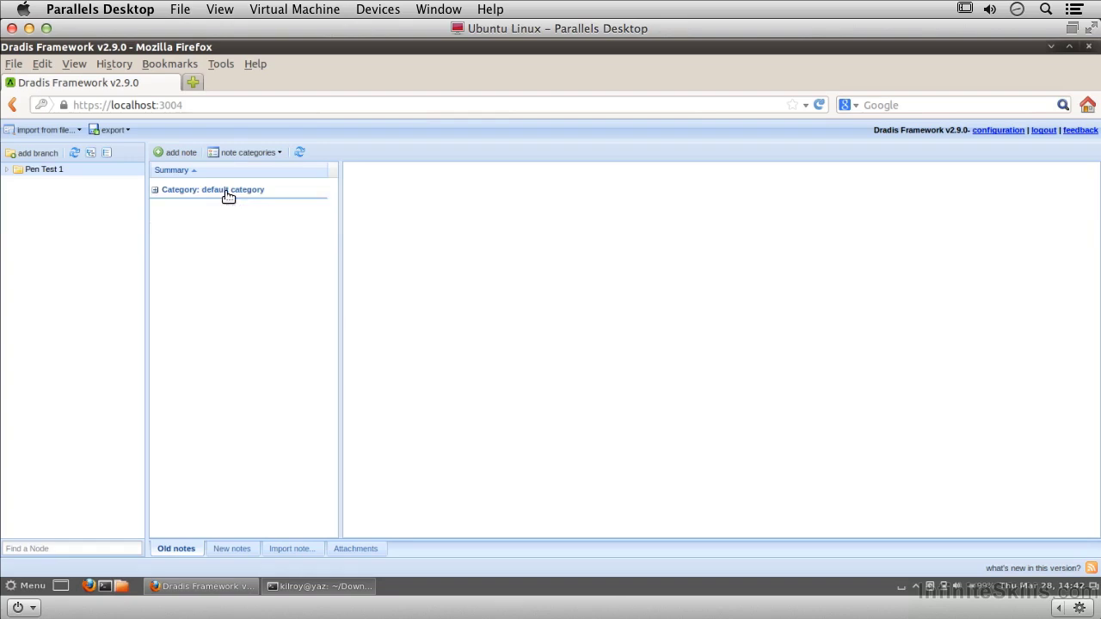
left_click(280, 154)
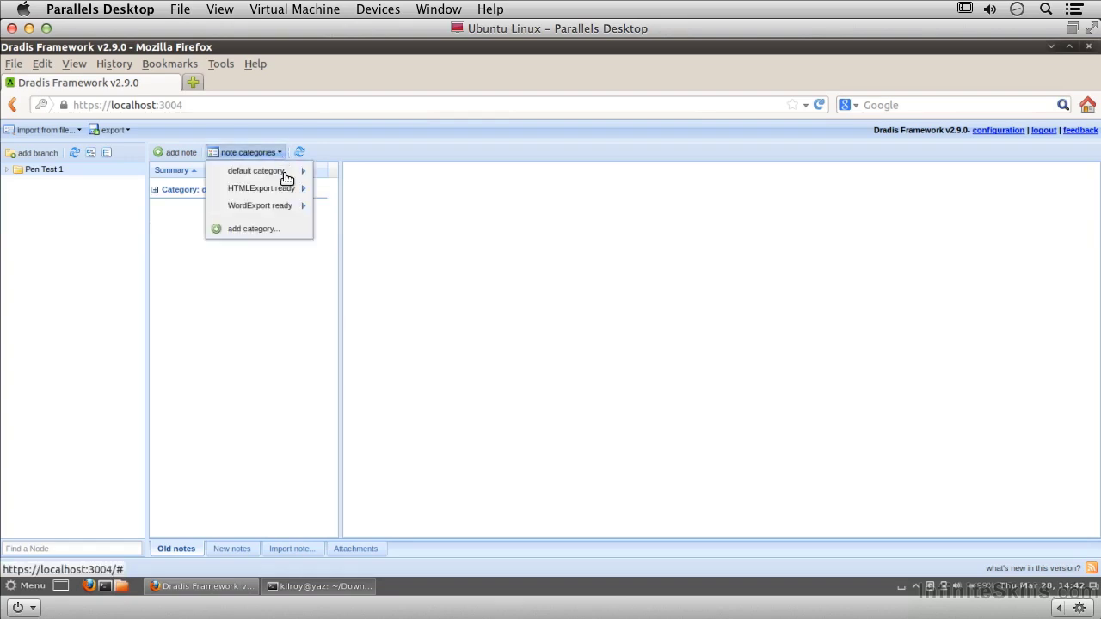
left_click(285, 176)
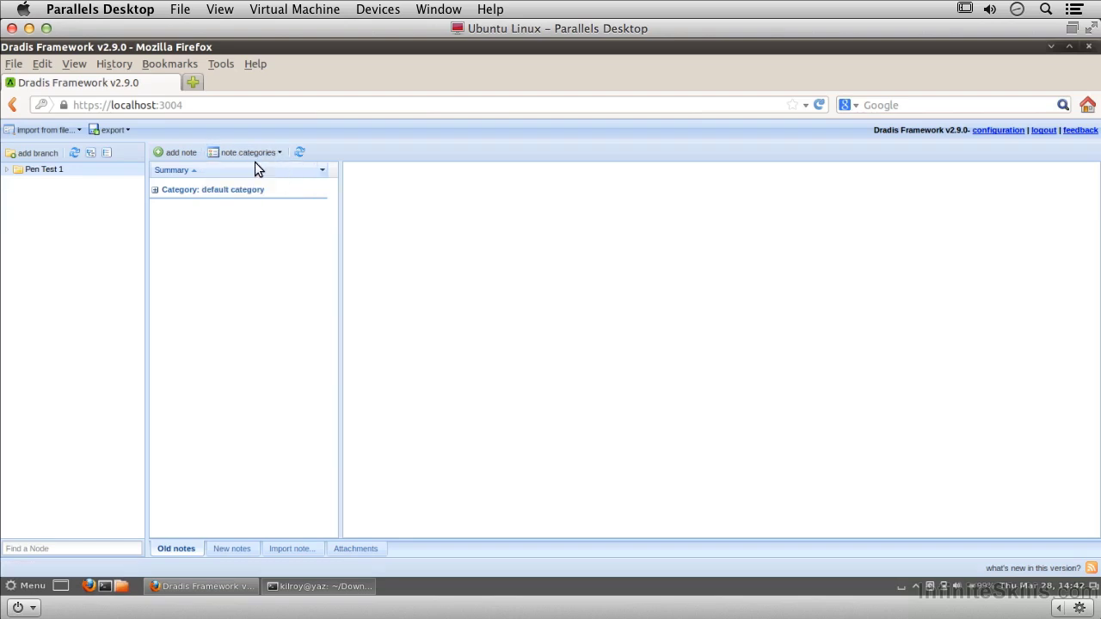
left_click(269, 155)
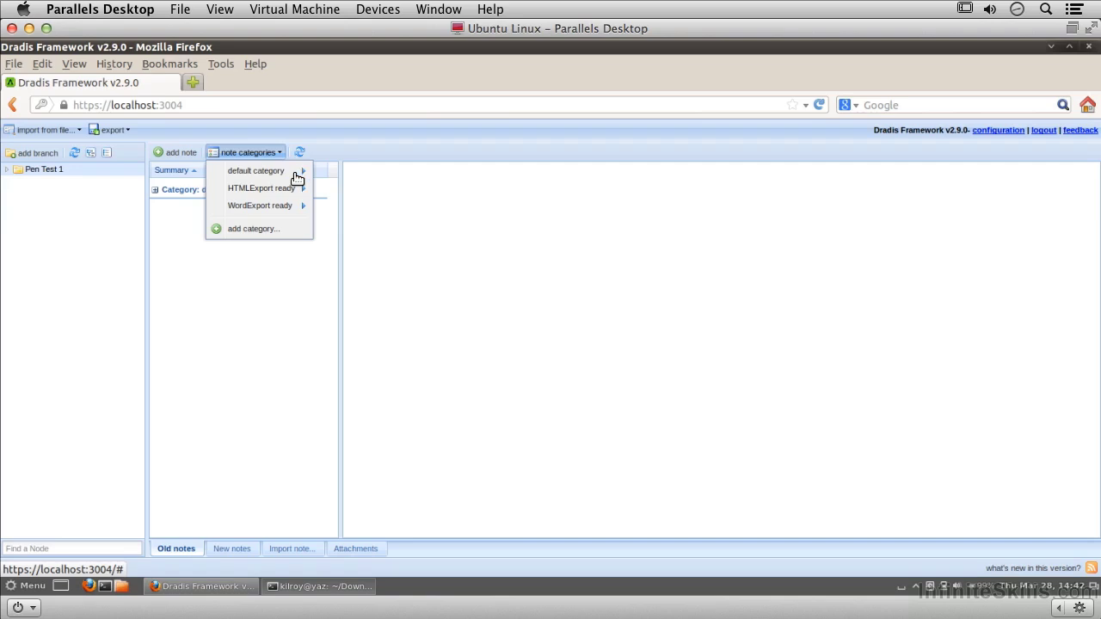
left_click(251, 230)
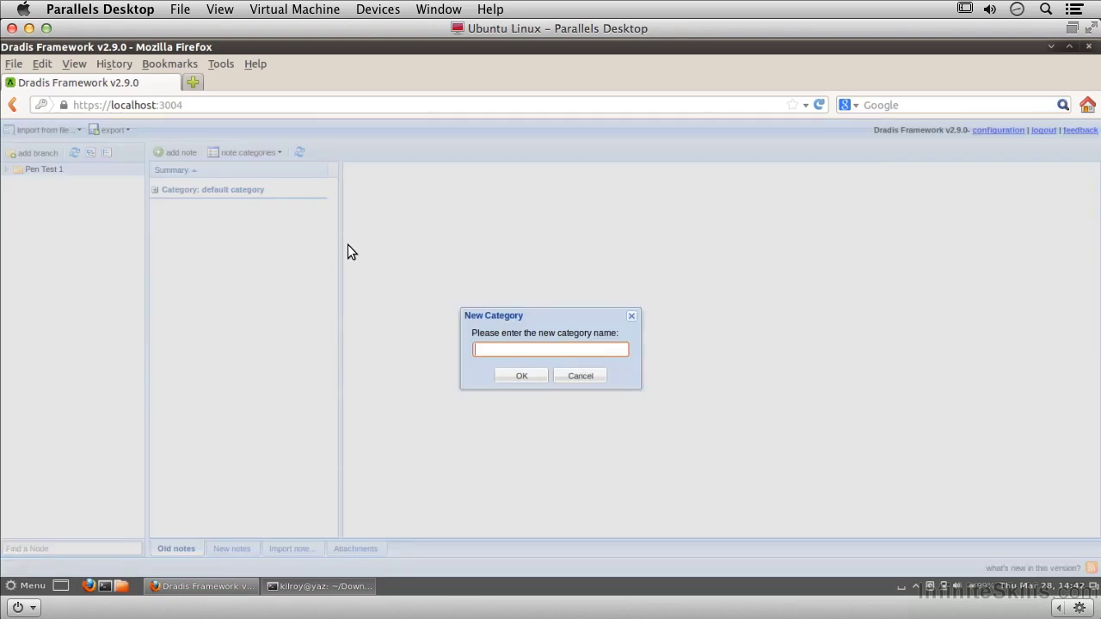
type("Scan Results")
left_click(527, 371)
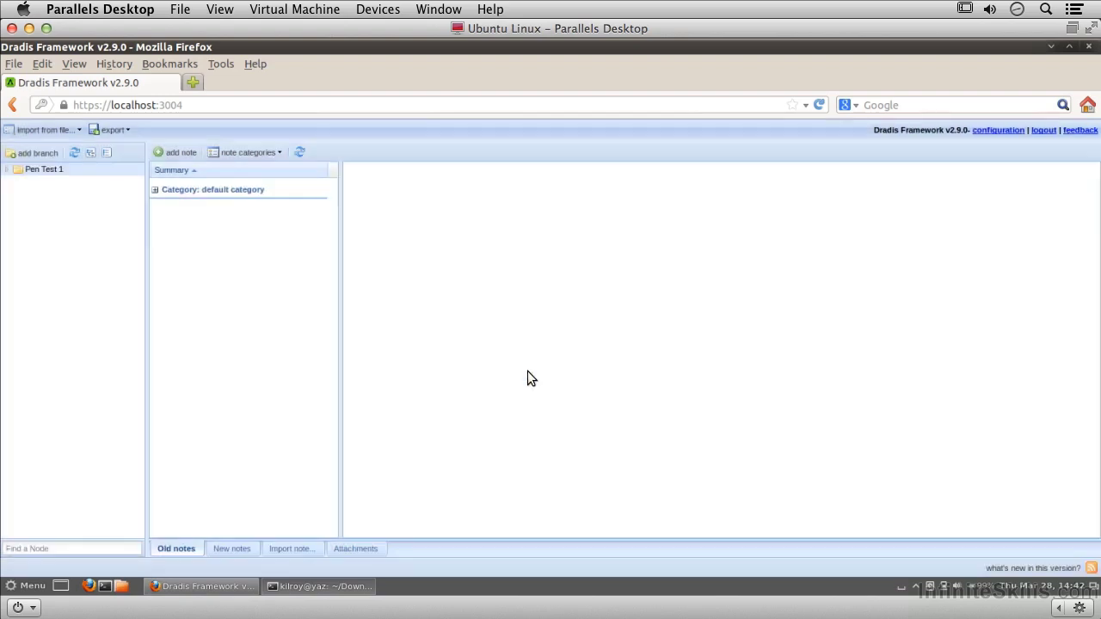
Expand the default category and select the Tasks To Do note to view its tasks
left_click(156, 190)
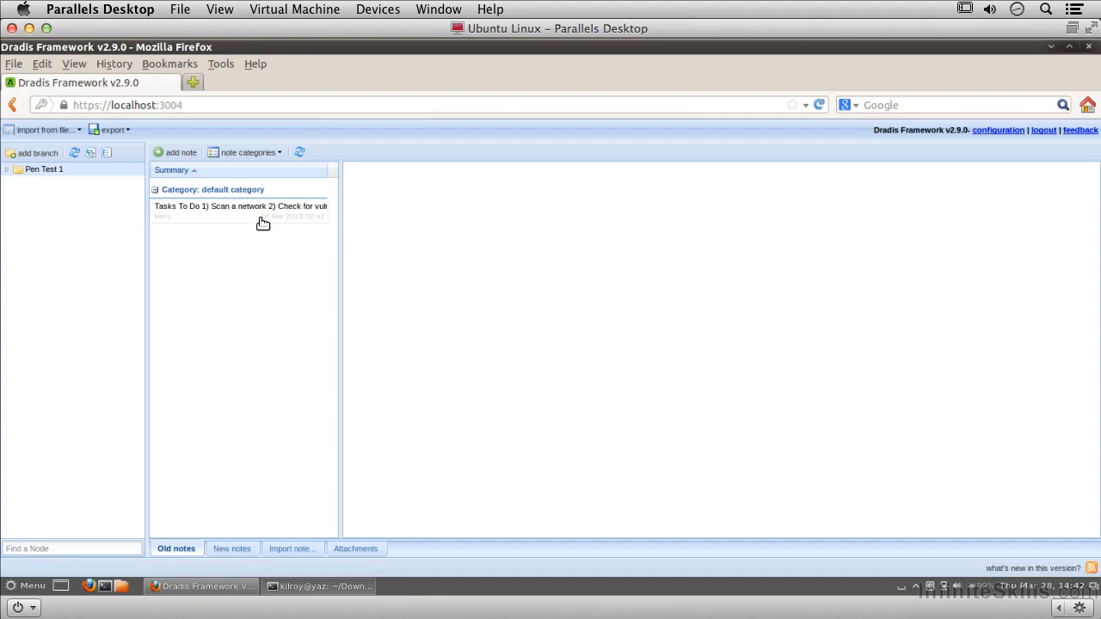
left_click(266, 211)
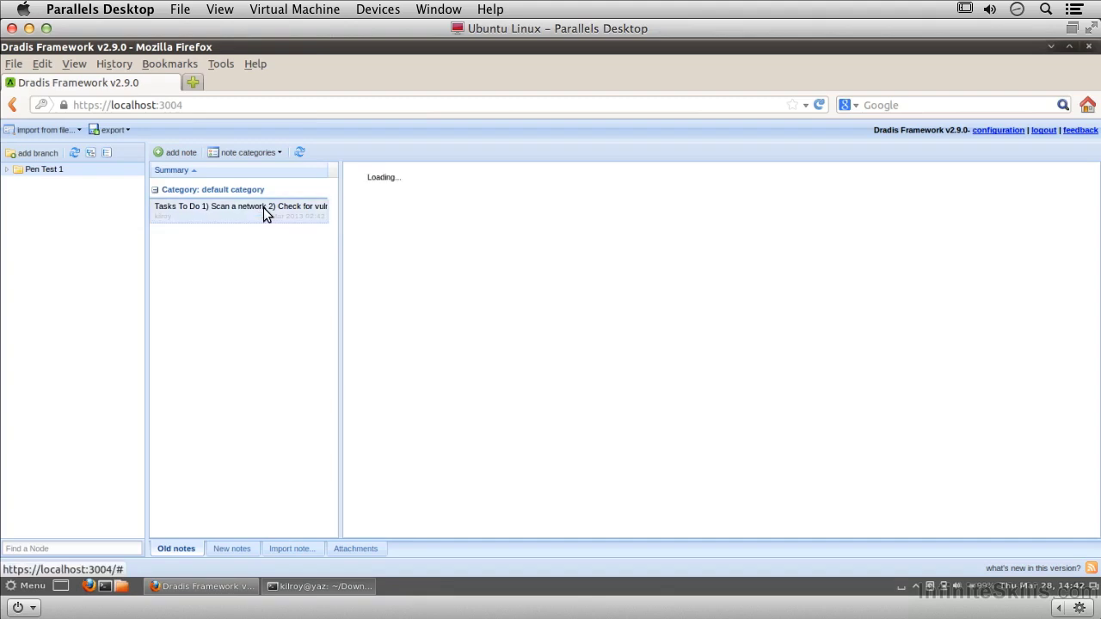